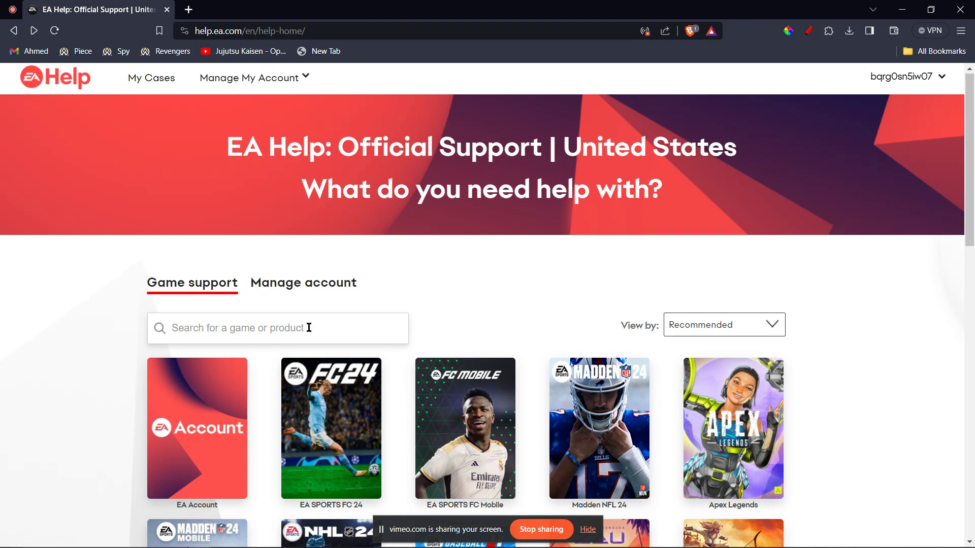
- Switch EA Help to the Manage account tab to show password, email and security options
{"action": "left_click", "coordinate": [281, 287]}
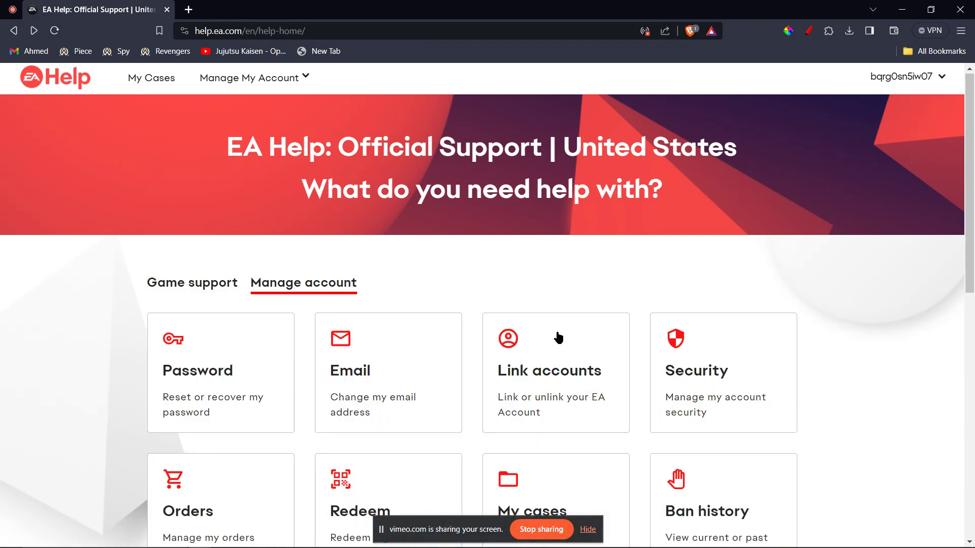
- Open the Link accounts card to reach the Connected Accounts page
{"action": "left_click", "coordinate": [548, 378]}
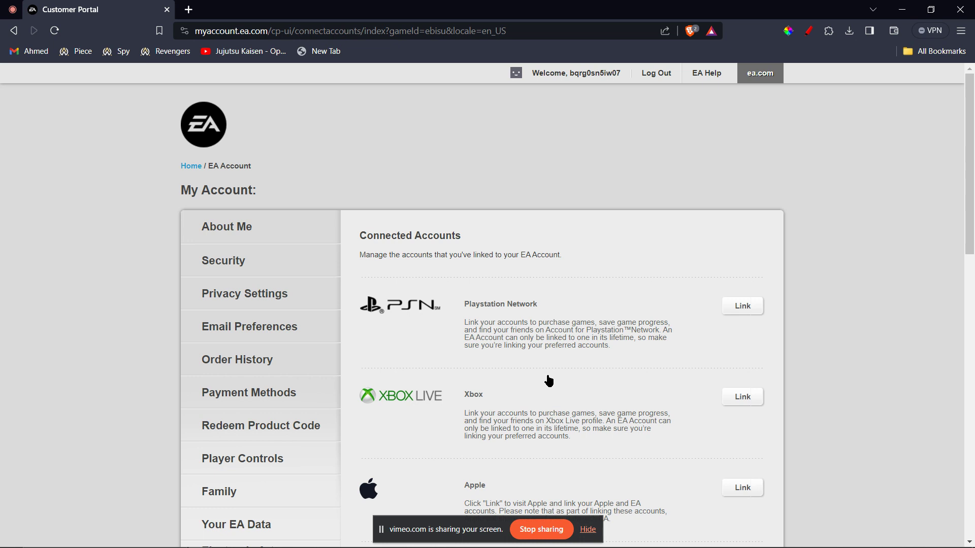
{"action": "scroll", "coordinate": [547, 379], "scroll_direction": "down", "scroll_amount": 2}
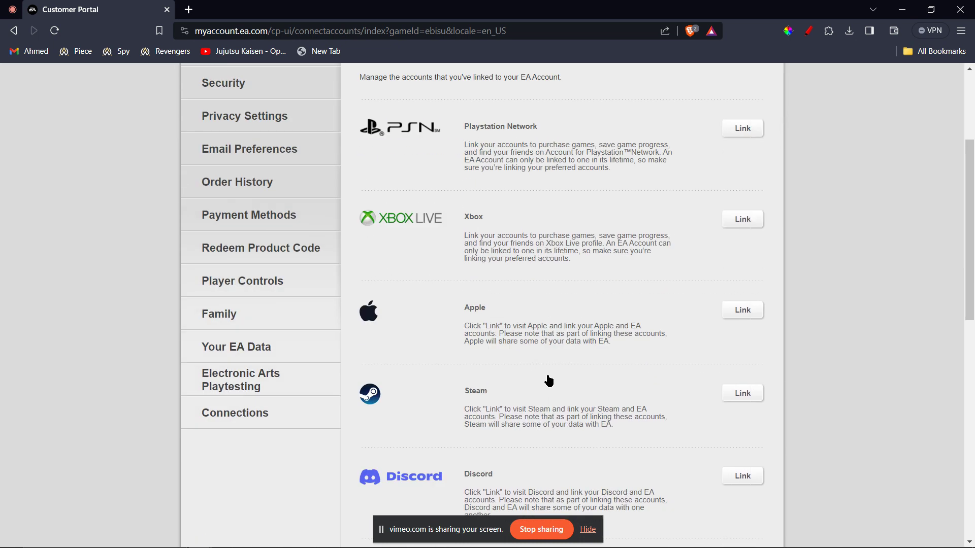
{"action": "scroll", "coordinate": [548, 379], "scroll_direction": "down", "scroll_amount": 2}
{"action": "scroll", "coordinate": [547, 378], "scroll_direction": "down", "scroll_amount": 3}
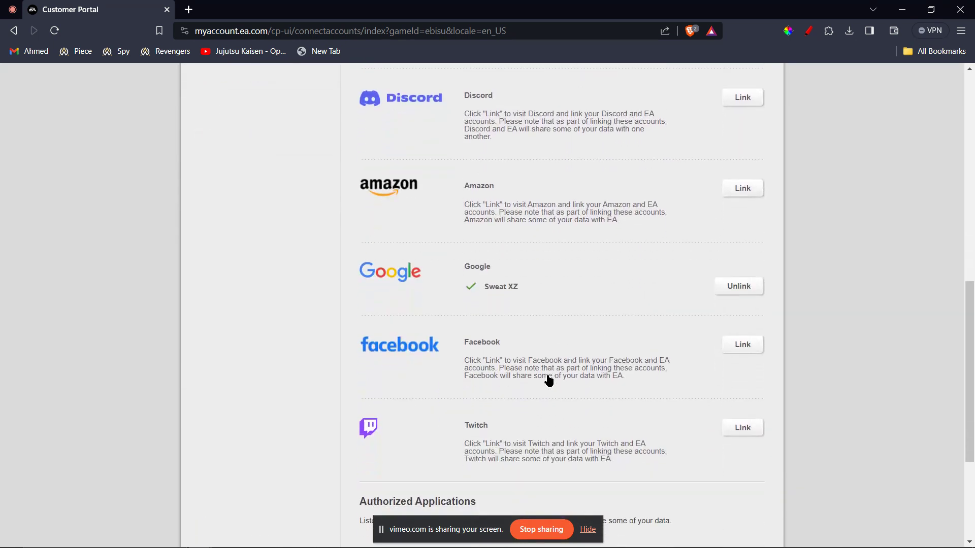
{"action": "scroll", "coordinate": [508, 389], "scroll_direction": "up", "scroll_amount": 1}
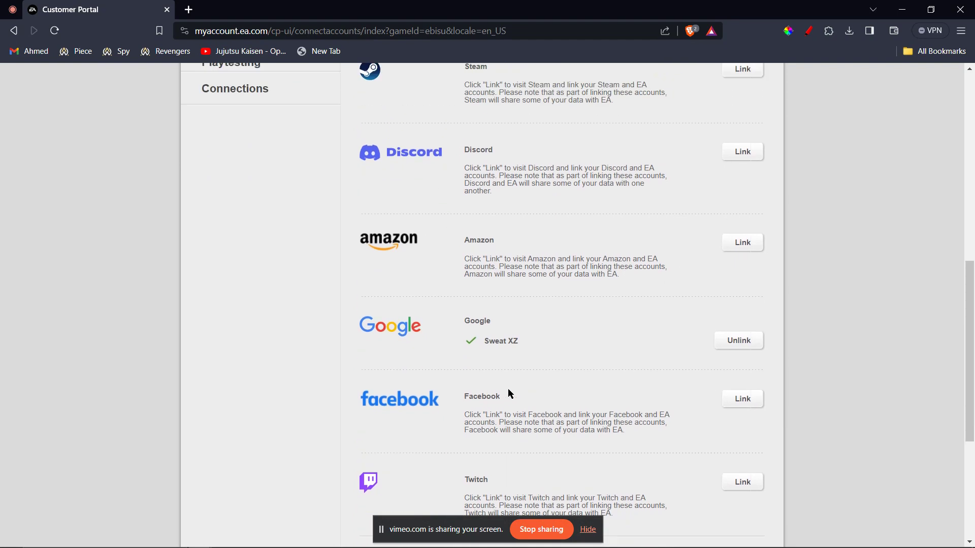
{"action": "scroll", "coordinate": [508, 389], "scroll_direction": "up", "scroll_amount": 2}
{"action": "scroll", "coordinate": [508, 394], "scroll_direction": "up", "scroll_amount": 2}
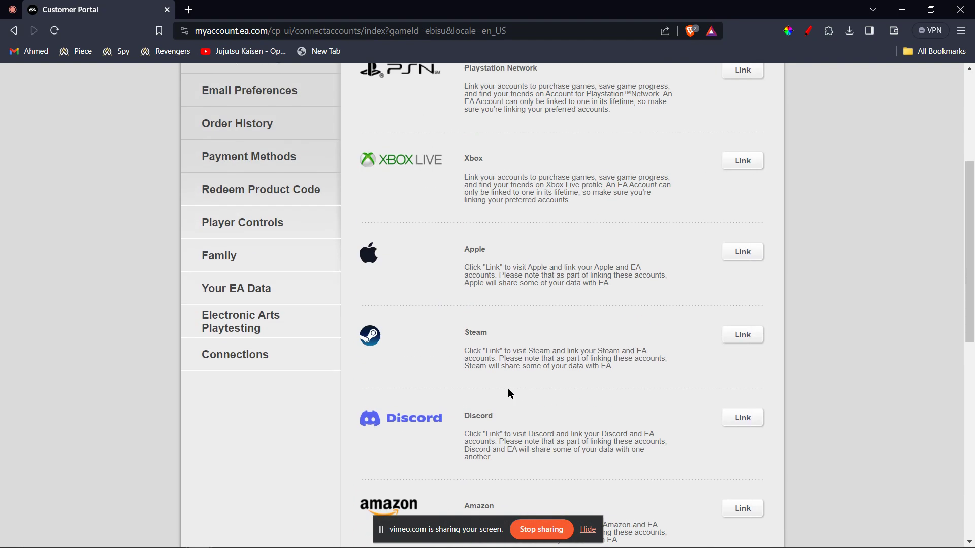
{"action": "scroll", "coordinate": [508, 393], "scroll_direction": "up", "scroll_amount": 1}
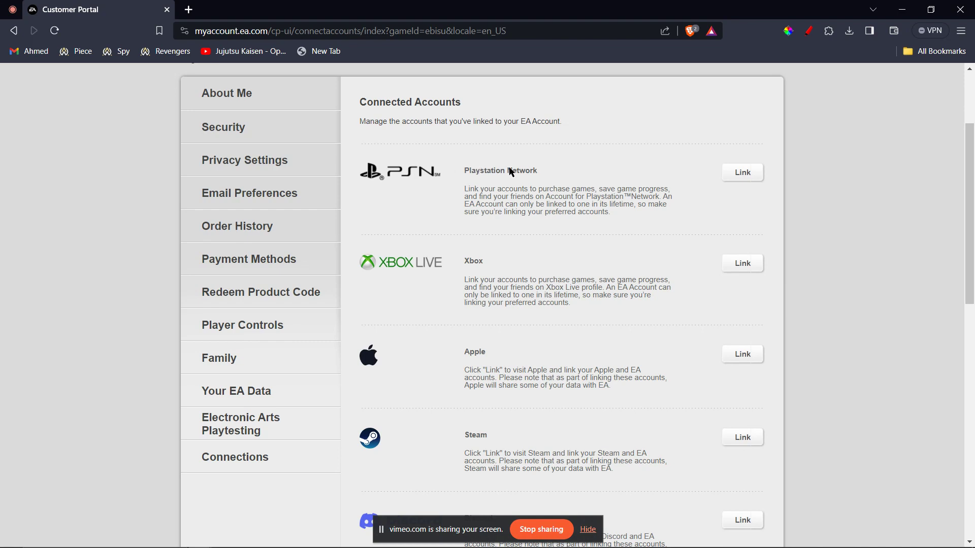
- Start linking PlayStation Network, select the Sign-In ID field, then go back
{"action": "left_click", "coordinate": [752, 172]}
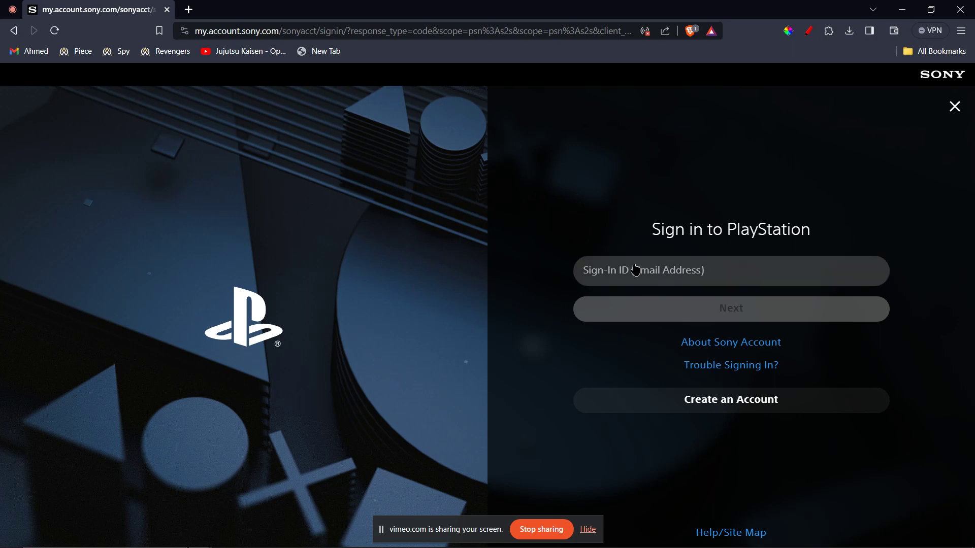
{"action": "left_click", "coordinate": [635, 271]}
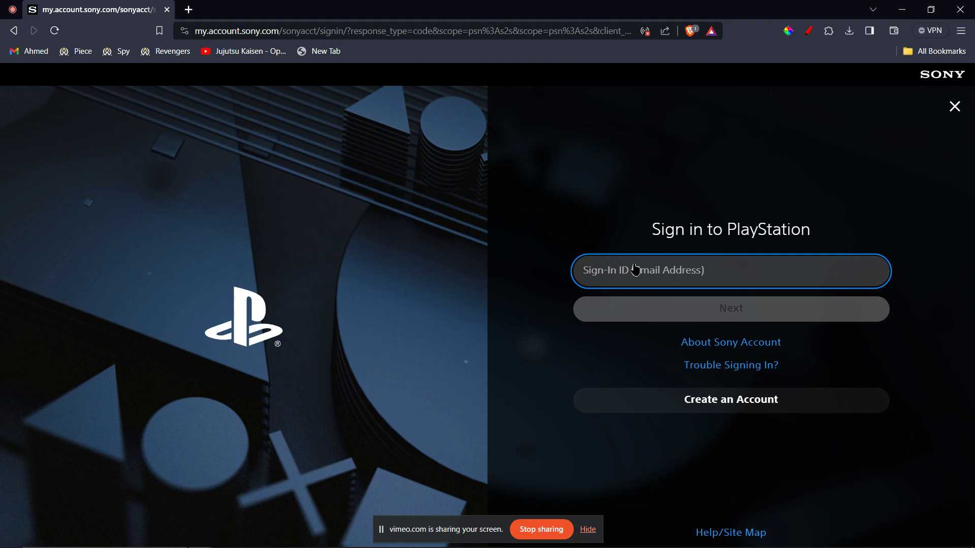
{"action": "left_click", "coordinate": [14, 33]}
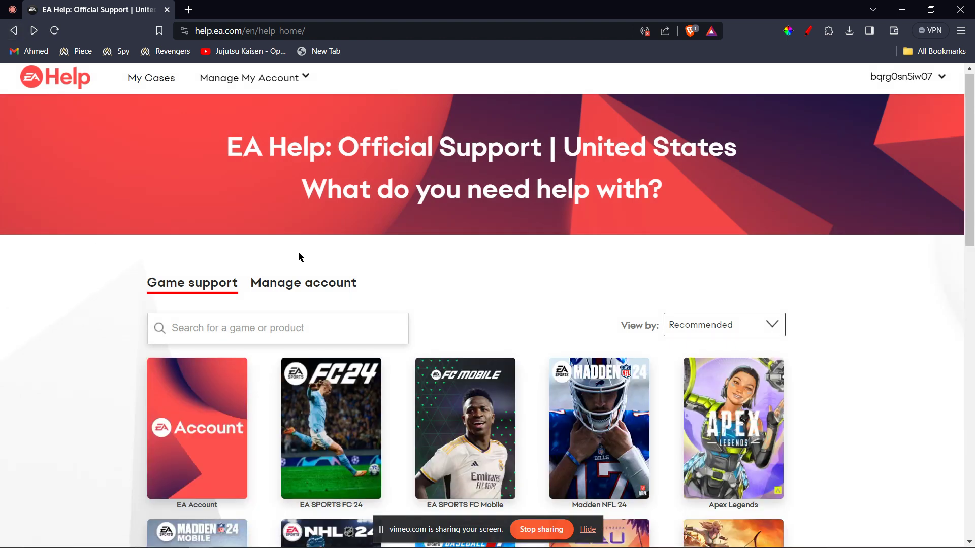
- Return to Connected Accounts via Manage account and the Link accounts card
{"action": "left_click", "coordinate": [297, 289]}
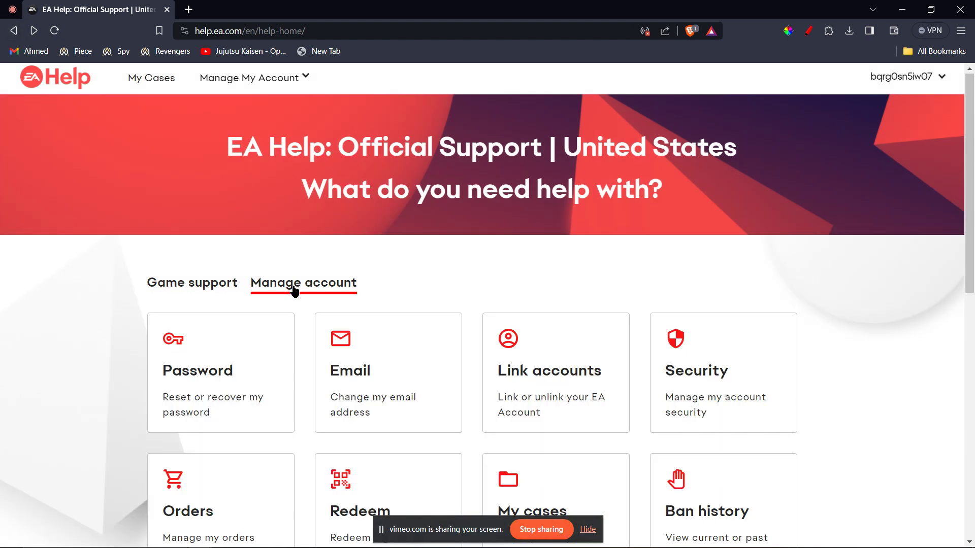
{"action": "left_click", "coordinate": [529, 379]}
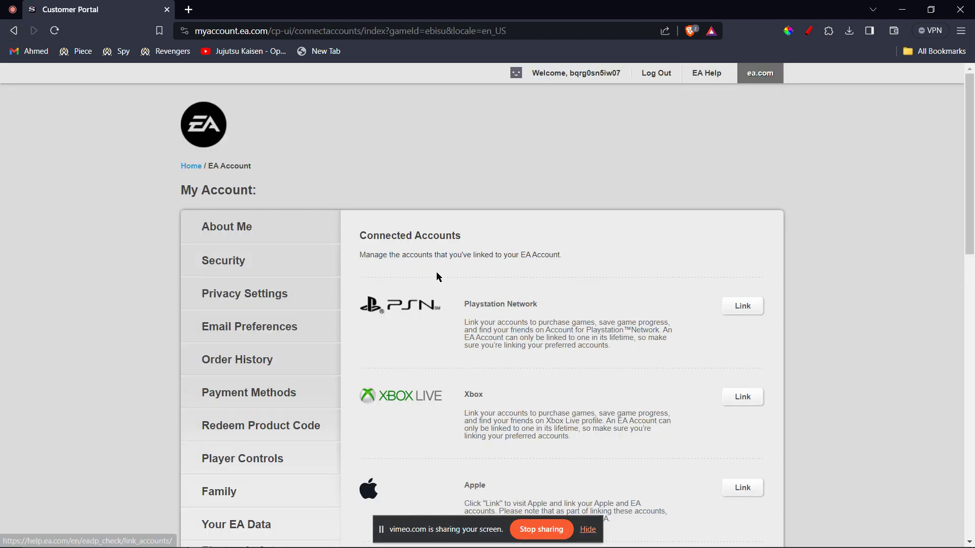
{"action": "scroll", "coordinate": [628, 319], "scroll_direction": "down", "scroll_amount": 2}
{"action": "scroll", "coordinate": [627, 320], "scroll_direction": "down", "scroll_amount": 4}
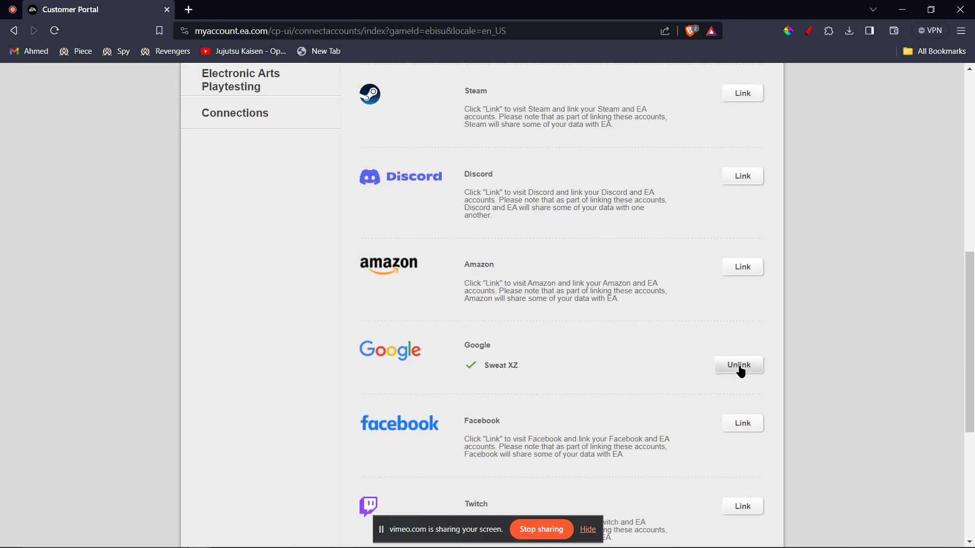
{"action": "scroll", "coordinate": [693, 337], "scroll_direction": "up", "scroll_amount": 1}
{"action": "scroll", "coordinate": [694, 337], "scroll_direction": "up", "scroll_amount": 3}
{"action": "scroll", "coordinate": [692, 335], "scroll_direction": "up", "scroll_amount": 2}
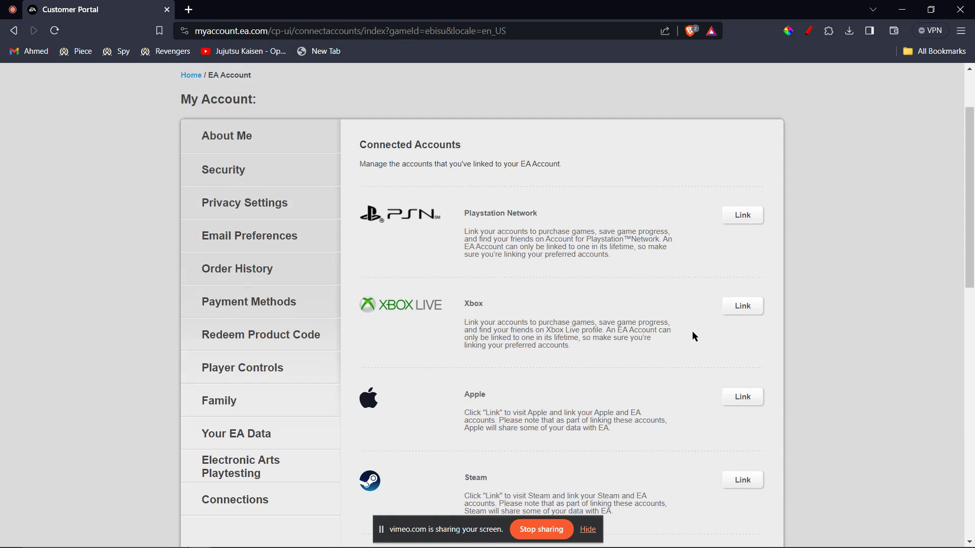